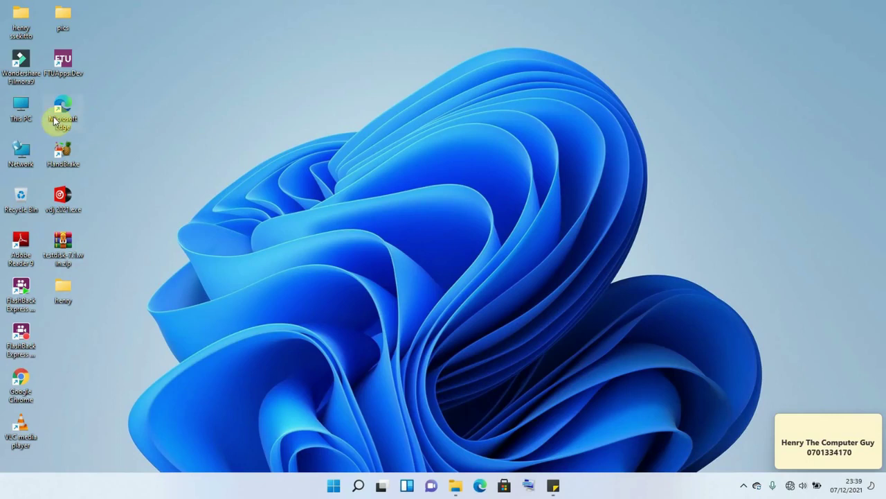
# - Open This PC and then the E: (HENRY 1) drive to list its nine files
pyautogui.rightClick(21, 114)
pyautogui.click(55, 118)
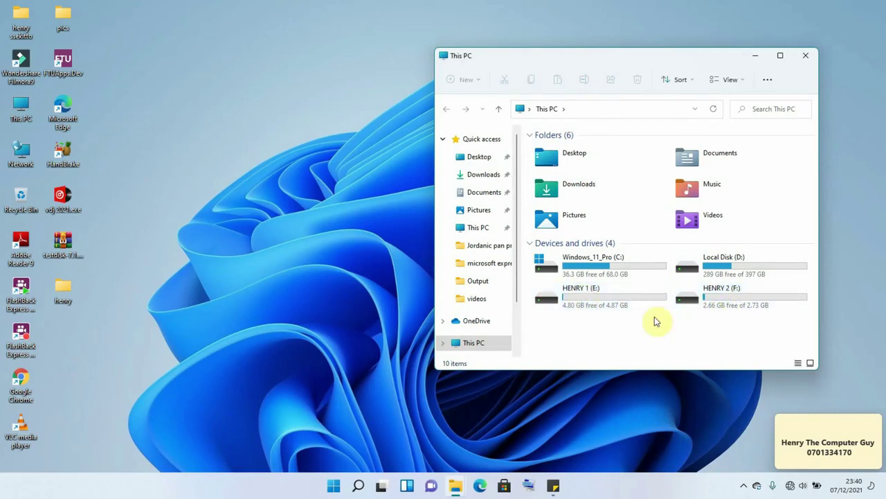
pyautogui.rightClick(589, 299)
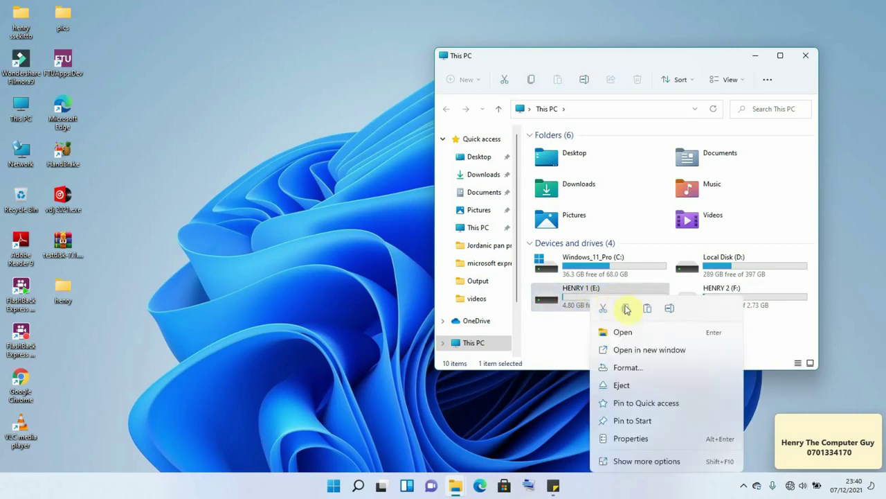
pyautogui.click(630, 334)
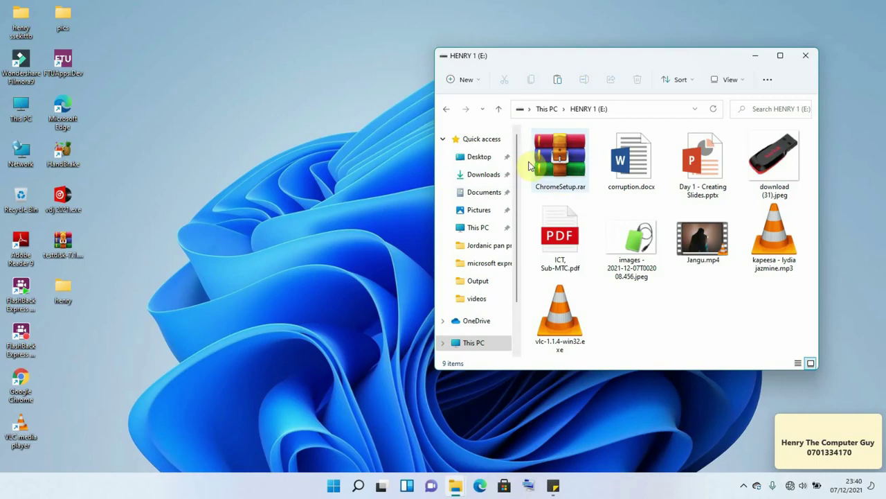
# - Select all nine files on E: and permanently delete them, confirming with Yes
pyautogui.moveTo(524, 154); pyautogui.dragTo(793, 358)
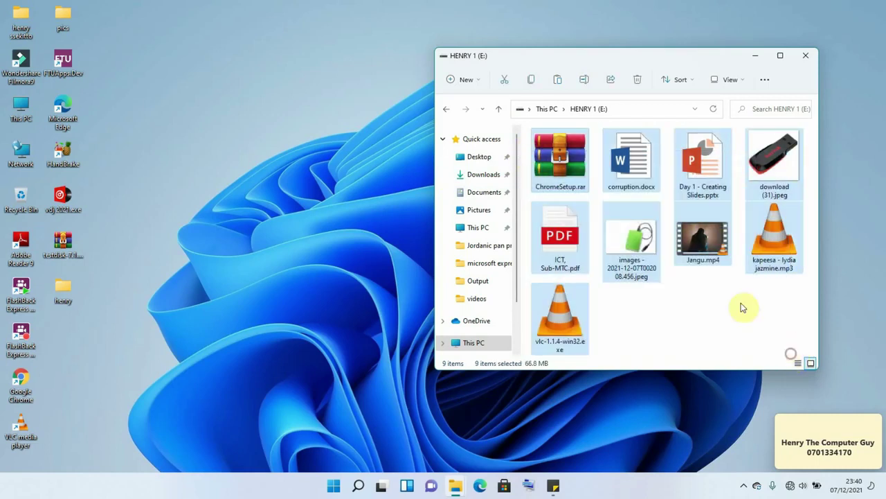
pyautogui.rightClick(641, 227)
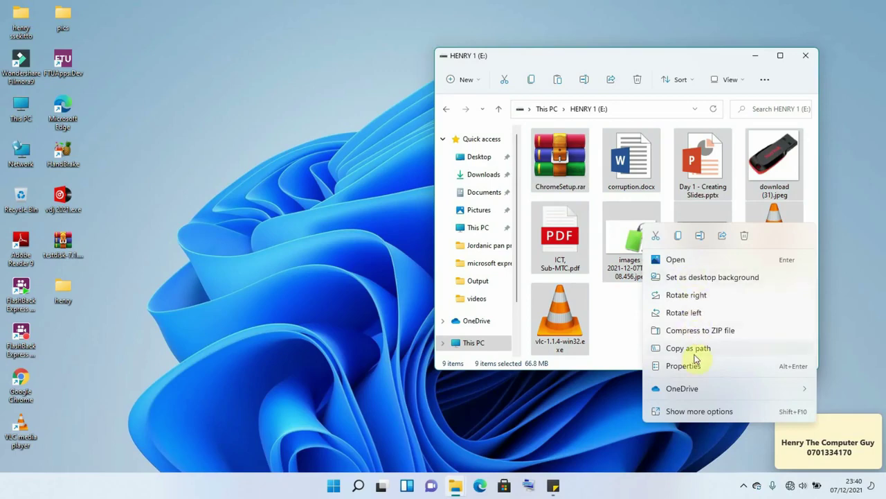
pyautogui.click(713, 412)
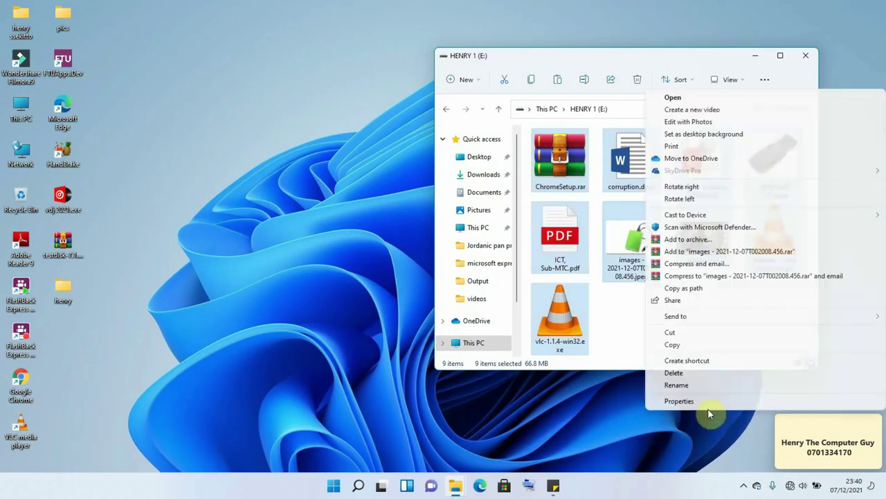
pyautogui.click(694, 372)
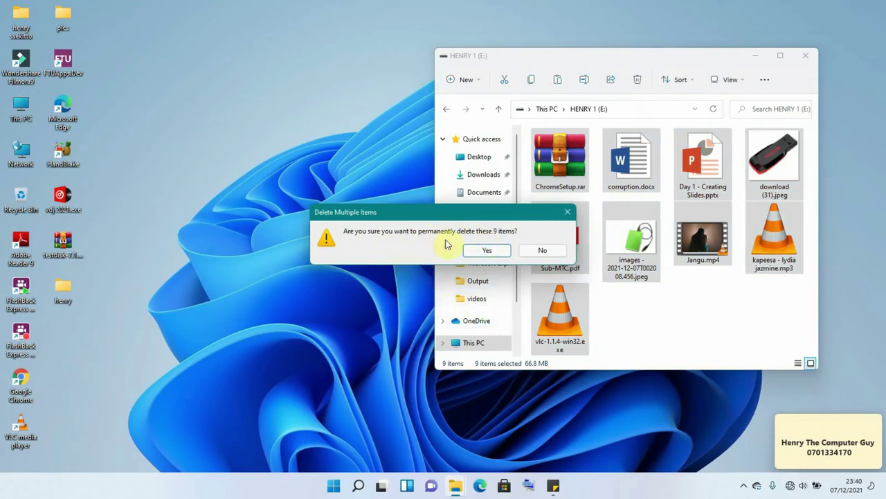
pyautogui.click(489, 252)
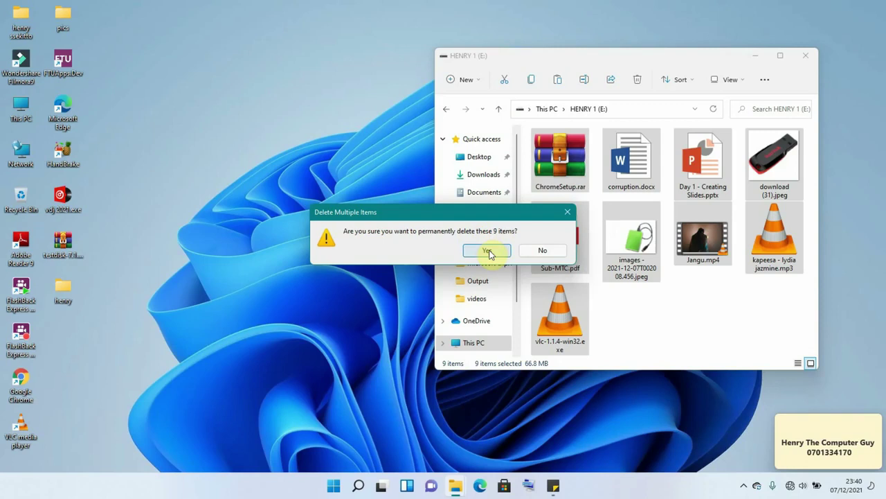
pyautogui.click(489, 251)
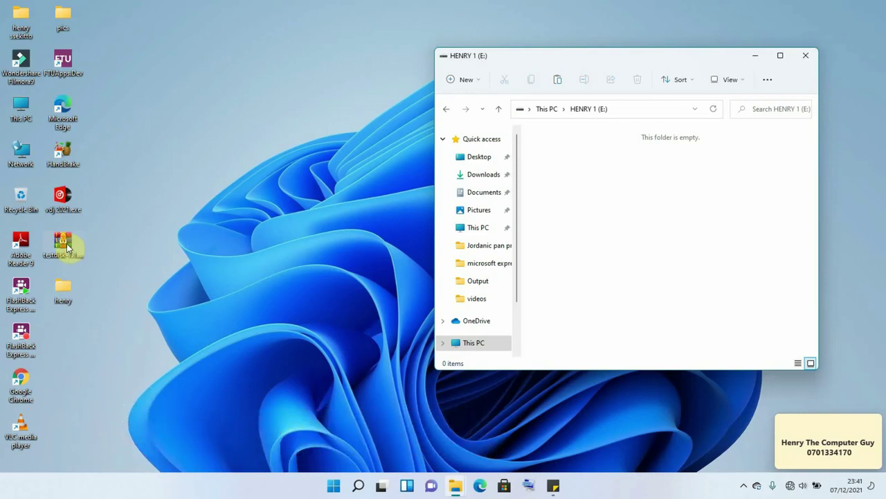
# - Extract the testdisk-7.1.win zip into its proposed Desktop folder
pyautogui.rightClick(67, 245)
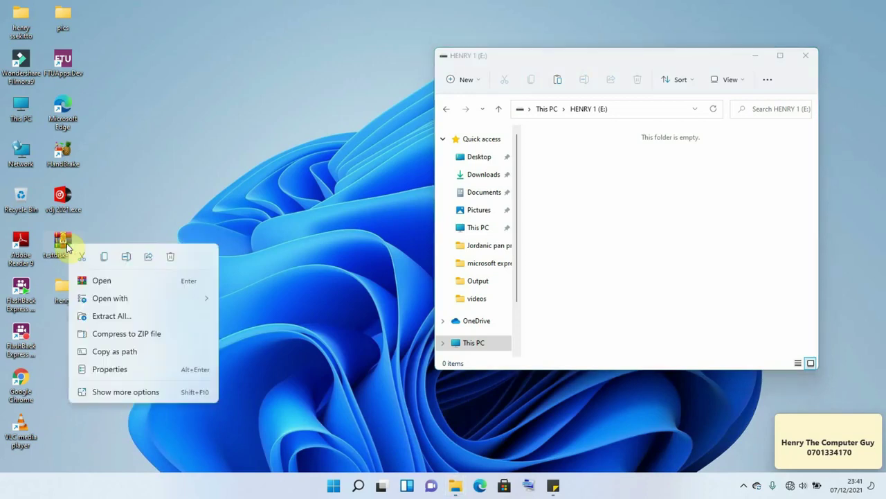
pyautogui.click(112, 316)
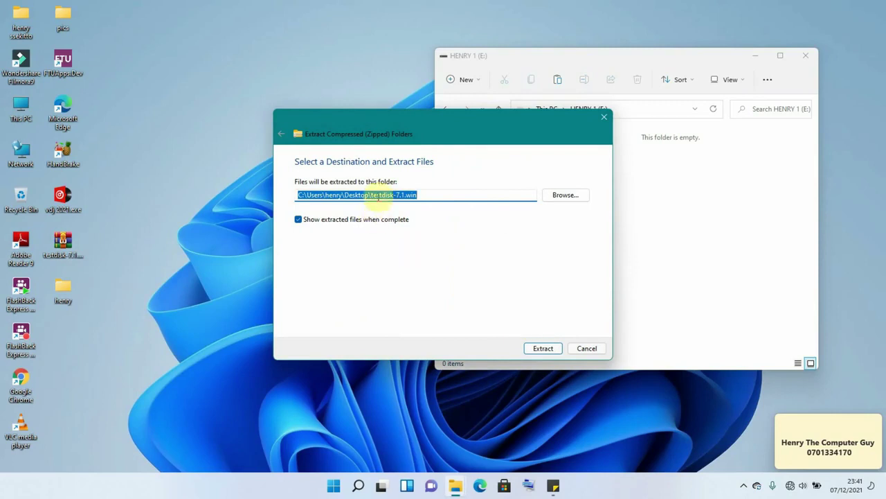
pyautogui.click(543, 350)
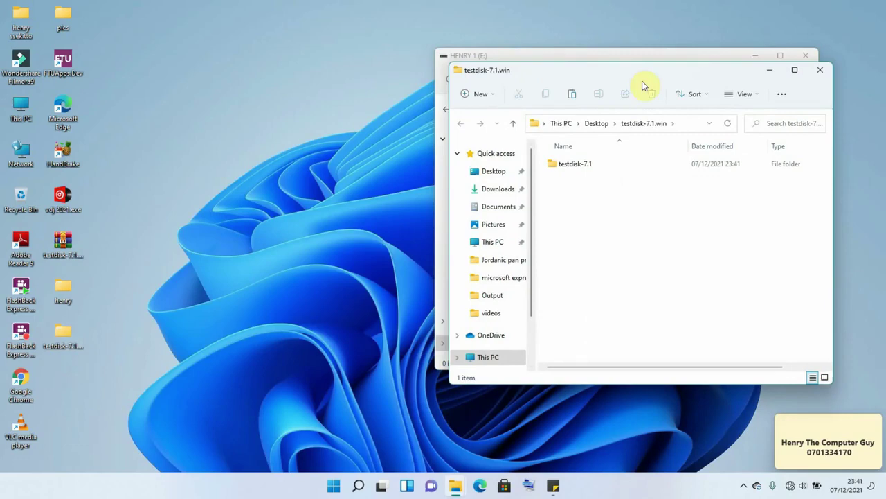
# - Open the testdisk-7.1 subfolder inside the extracted archive folder
pyautogui.moveTo(651, 72); pyautogui.dragTo(242, 57)
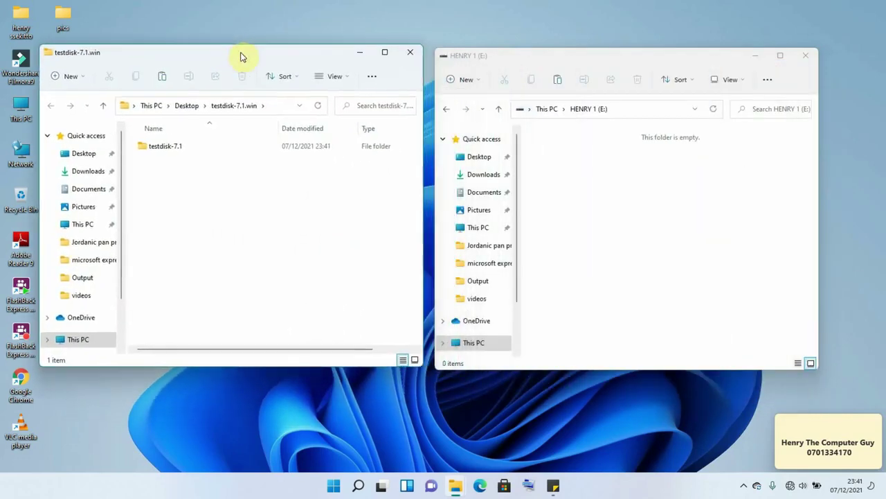
pyautogui.click(174, 147)
pyautogui.rightClick(176, 148)
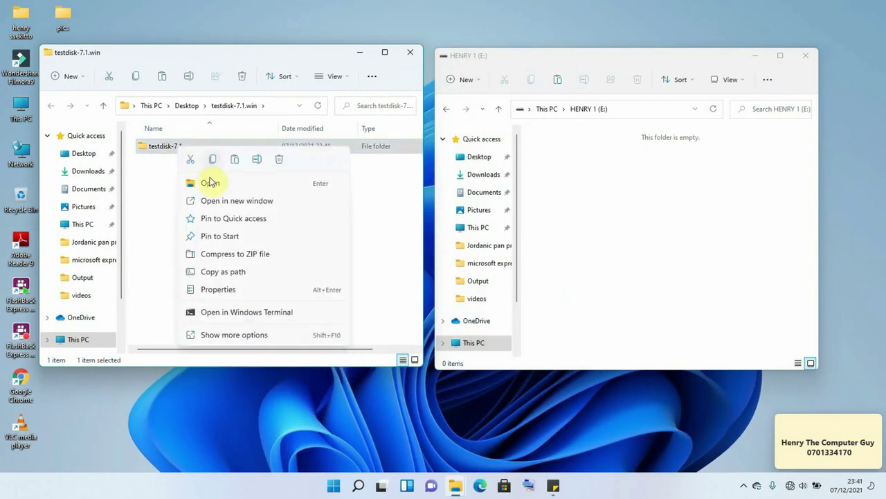
pyautogui.click(210, 183)
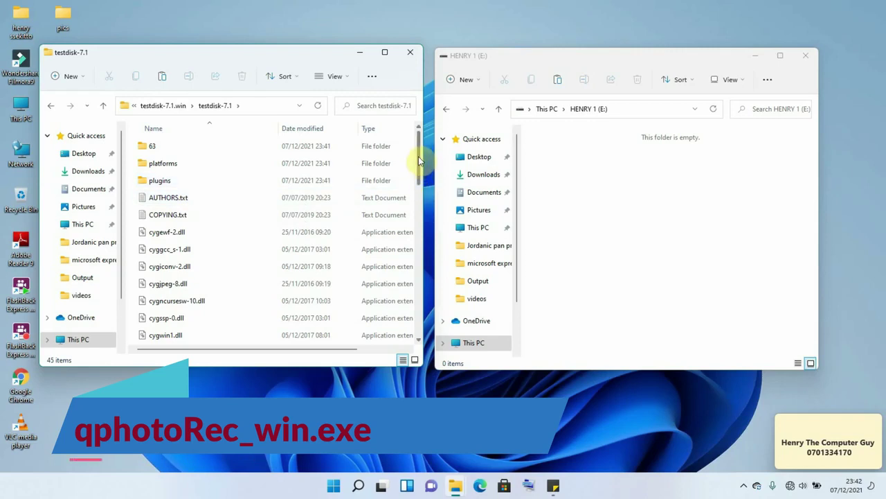
# - Launch qphotorec_win.exe and allow it in the User Account Control prompt
pyautogui.moveTo(419, 161); pyautogui.dragTo(425, 280)
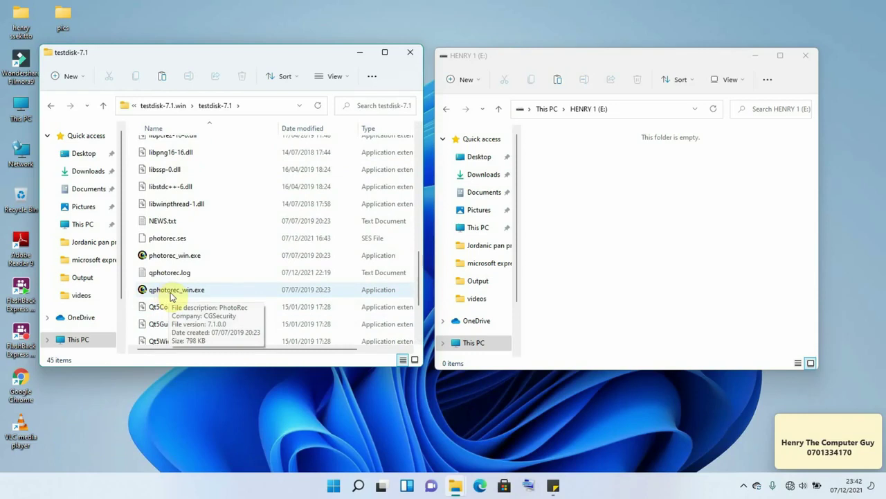
pyautogui.rightClick(172, 295)
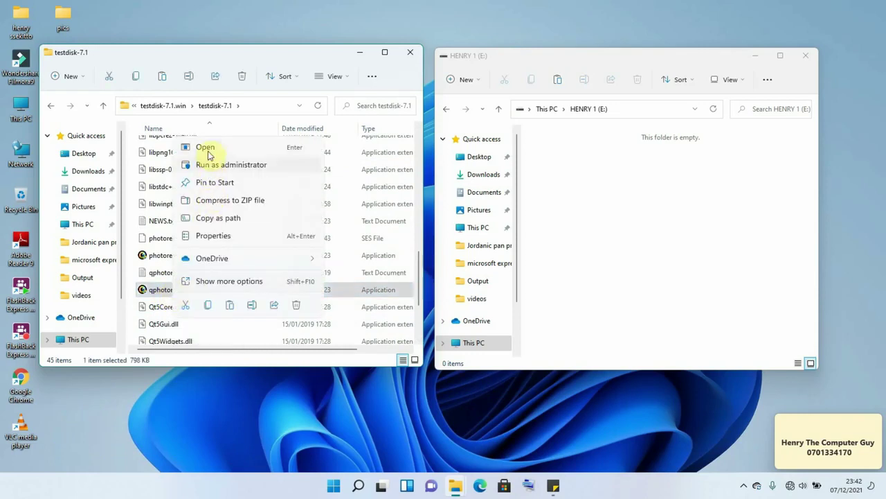
pyautogui.click(208, 151)
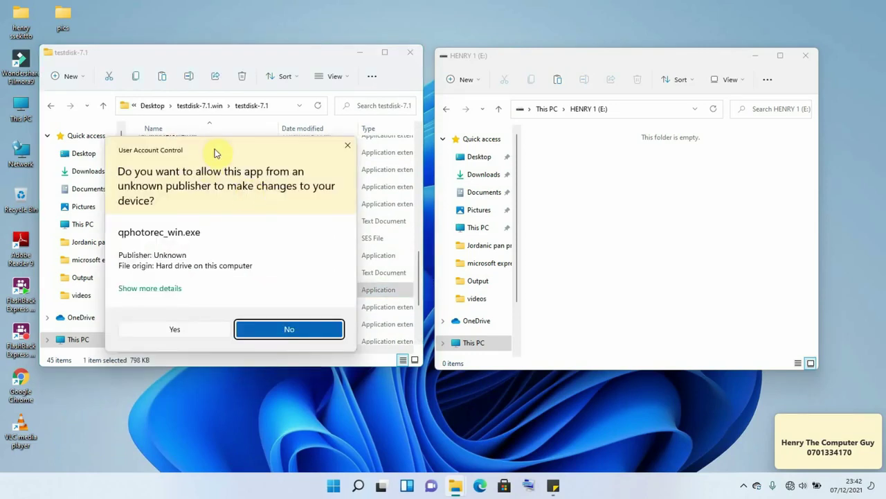
pyautogui.moveTo(239, 152); pyautogui.dragTo(377, 158)
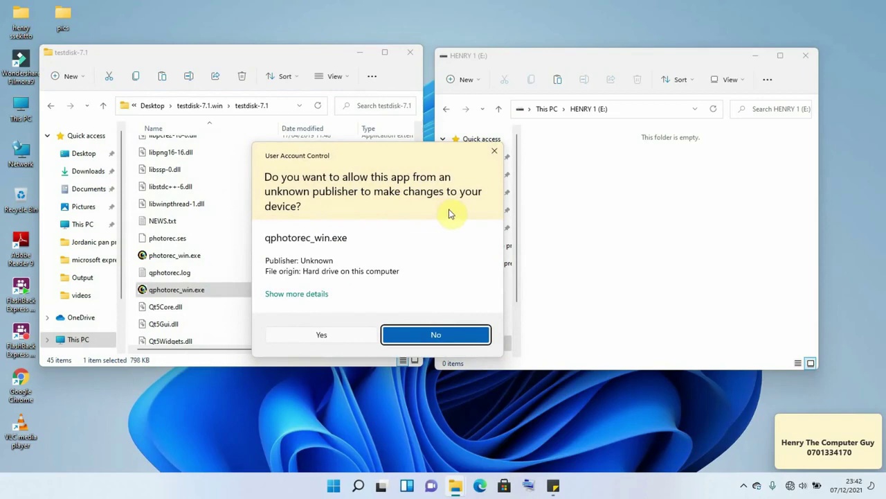
pyautogui.click(322, 335)
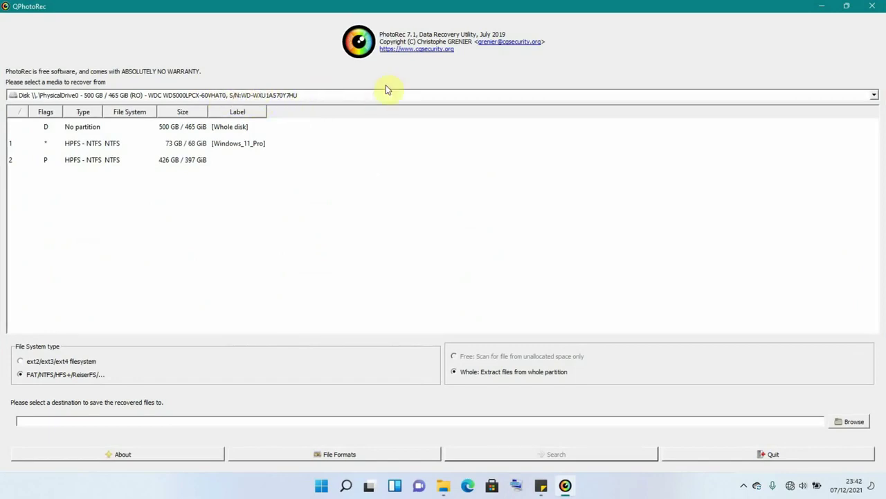
# - Choose the USB disk's first FAT32 partition as source, then minimize QPhotoRec
pyautogui.click(874, 98)
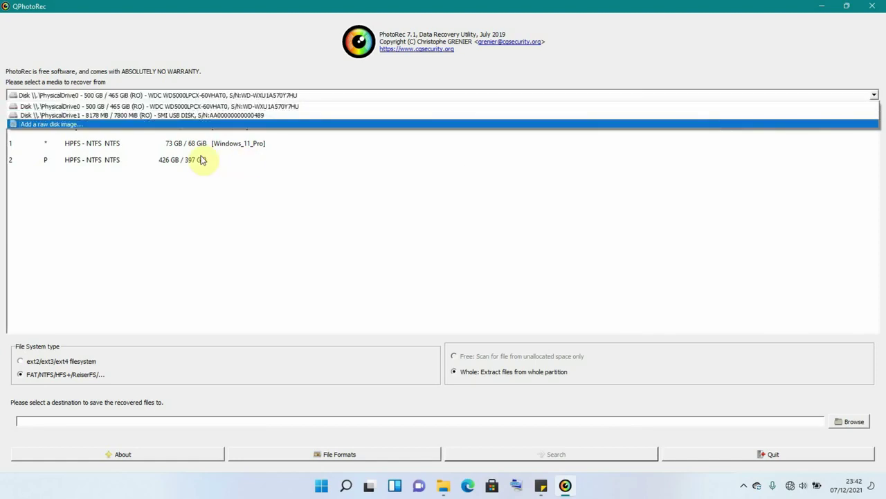
pyautogui.click(180, 115)
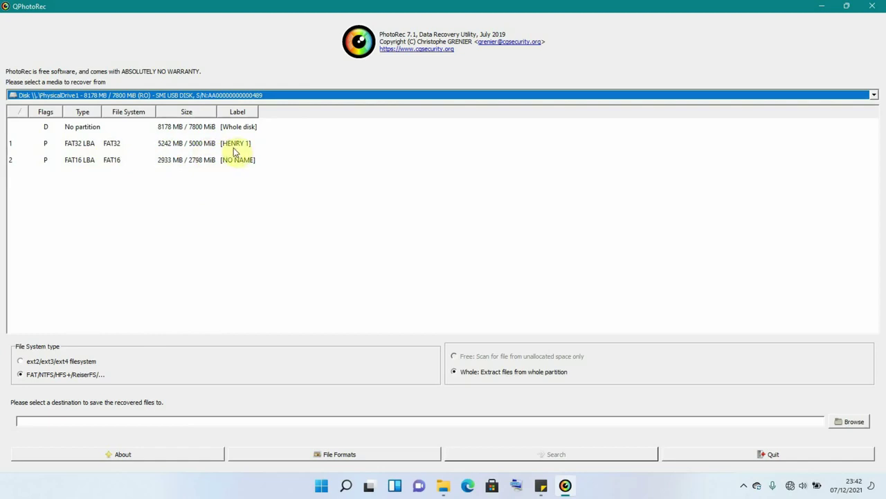
pyautogui.click(114, 145)
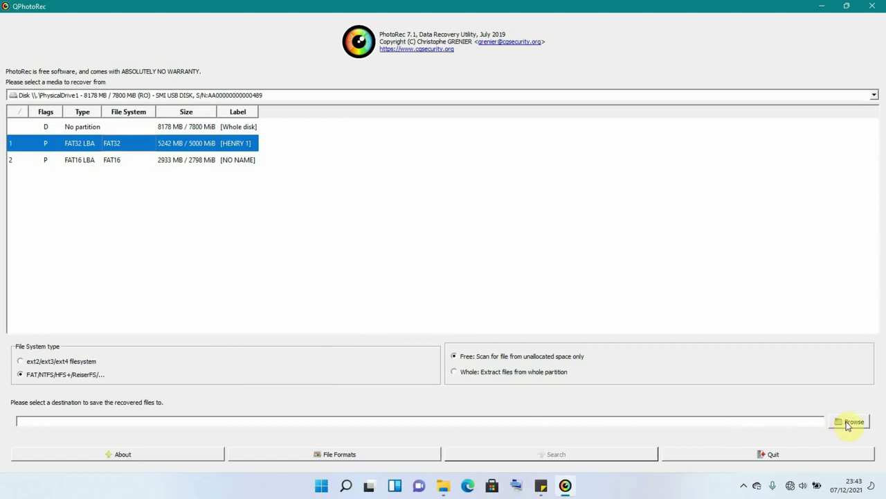
pyautogui.click(823, 10)
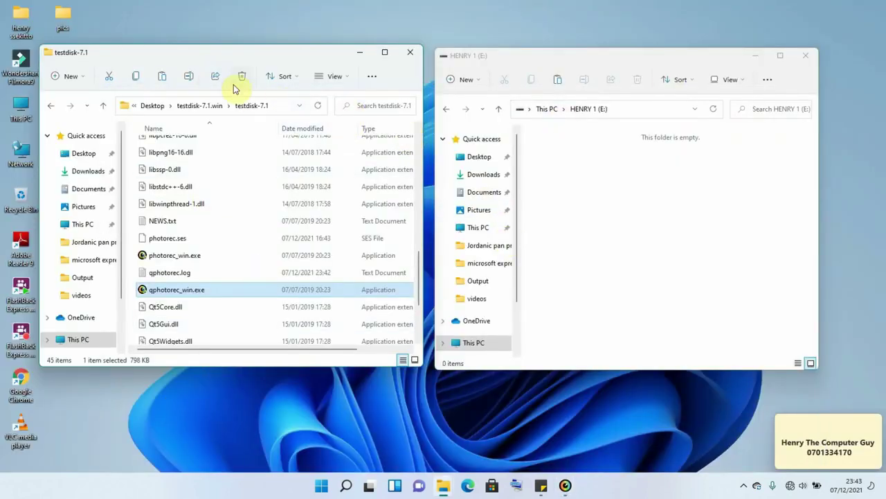
# - Create a new desktop folder named RECOVERY
pyautogui.moveTo(235, 52); pyautogui.dragTo(285, 21)
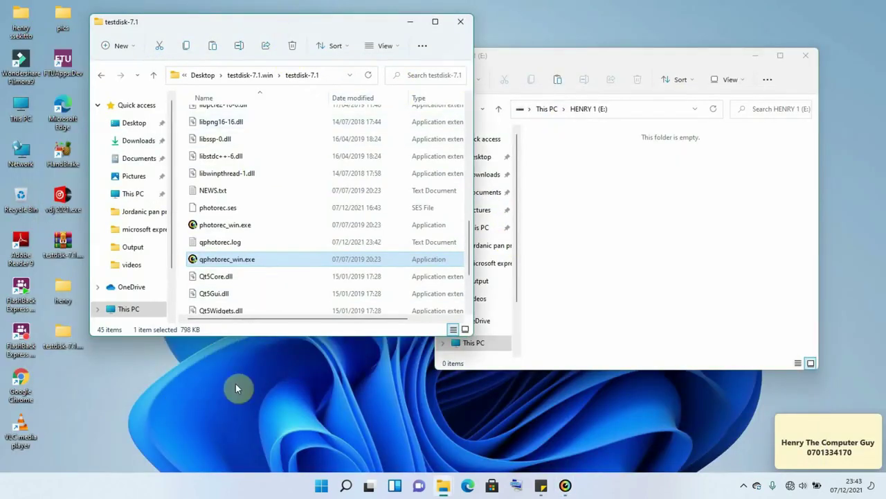
pyautogui.rightClick(168, 418)
pyautogui.moveTo(215, 333)
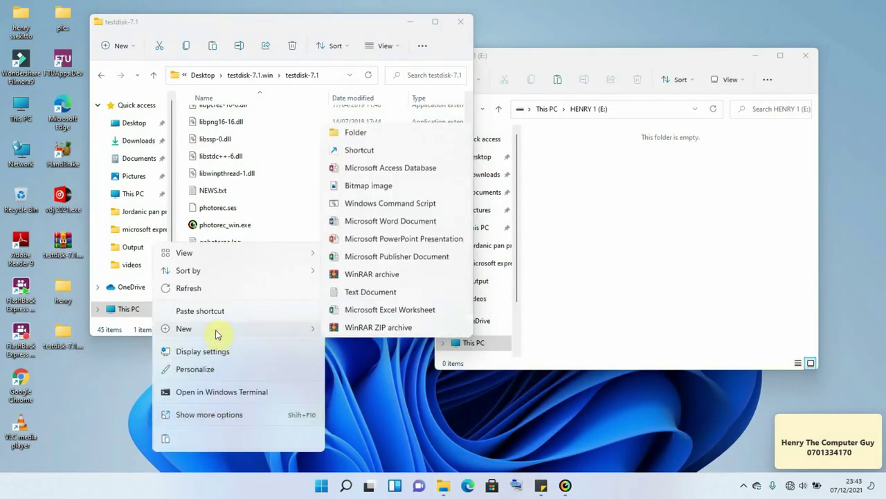
pyautogui.click(378, 130)
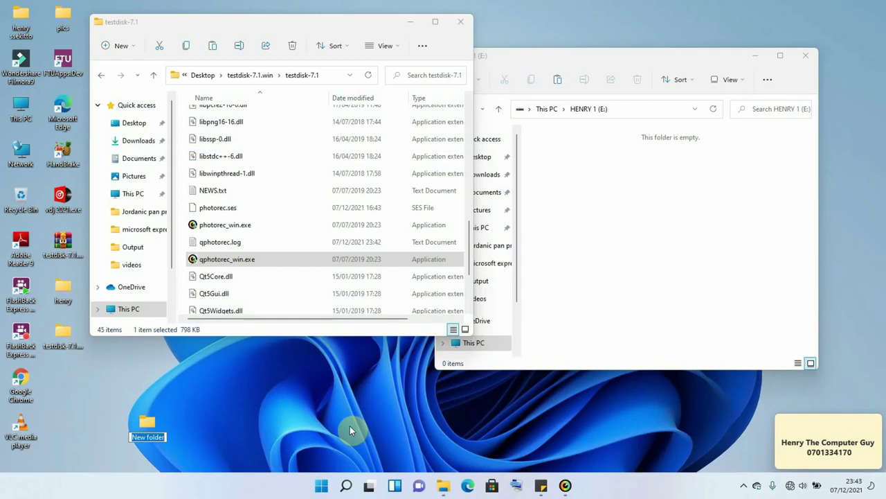
pyautogui.write('RECOVERY')
pyautogui.click(320, 425)
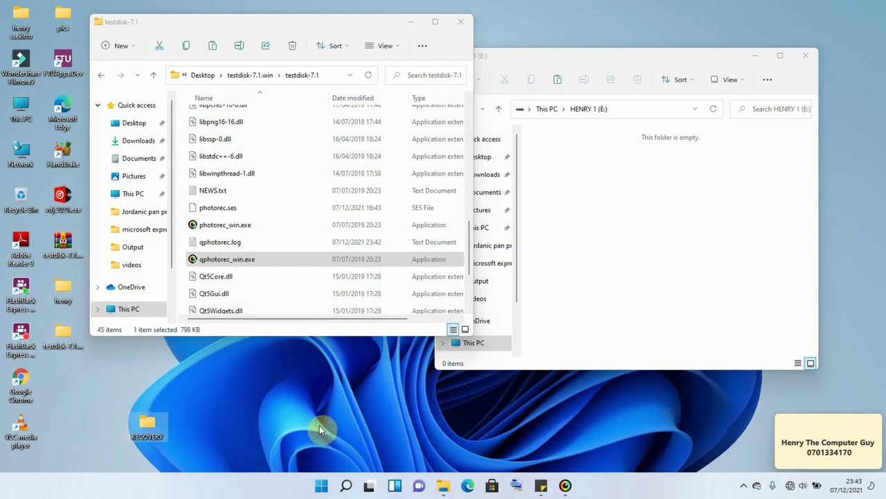
pyautogui.click(154, 413)
# - Restore QPhotoRec and browse to Desktop\RECOVERY as the recovered-files destination
pyautogui.click(566, 485)
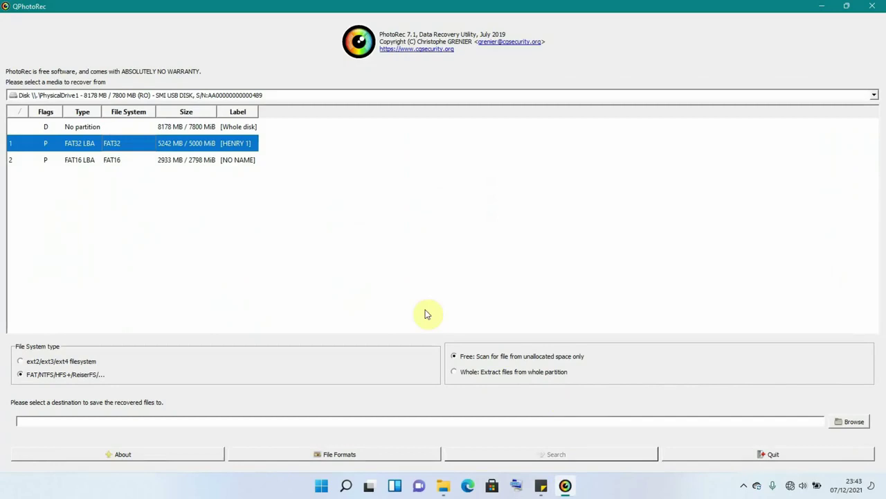
pyautogui.click(848, 422)
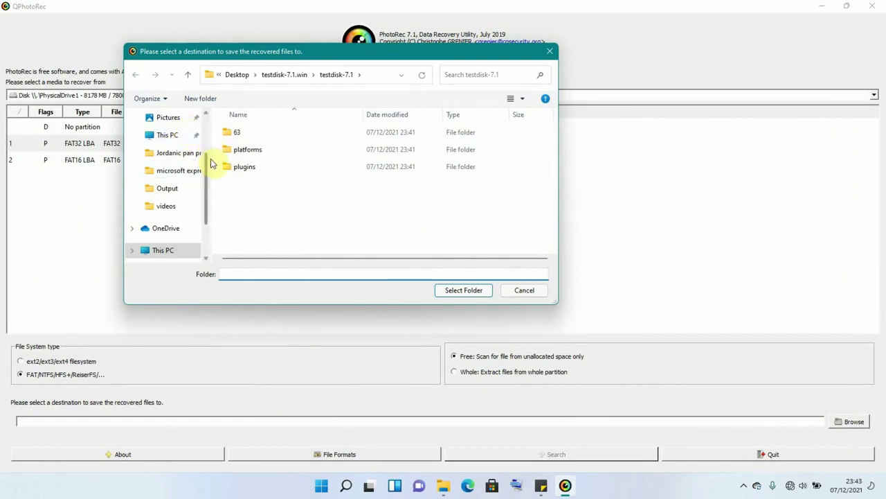
pyautogui.scroll(3, 206, 166)
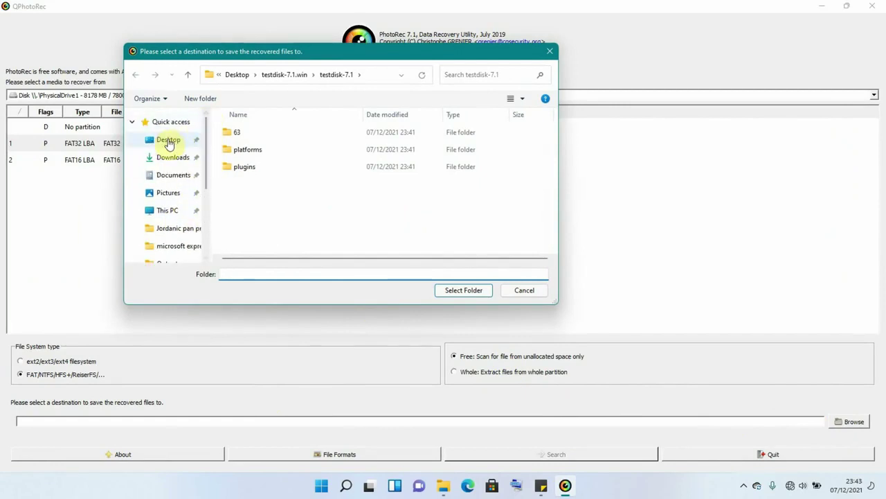
pyautogui.click(172, 143)
pyautogui.click(243, 171)
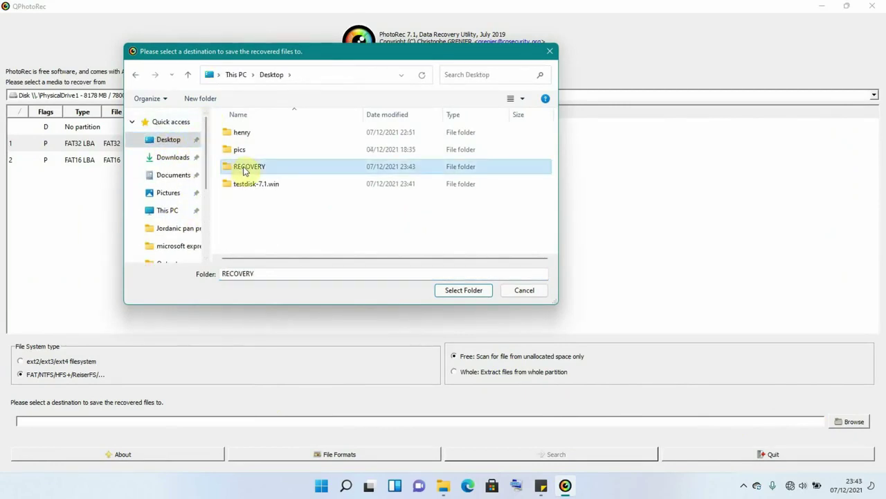
pyautogui.click(464, 294)
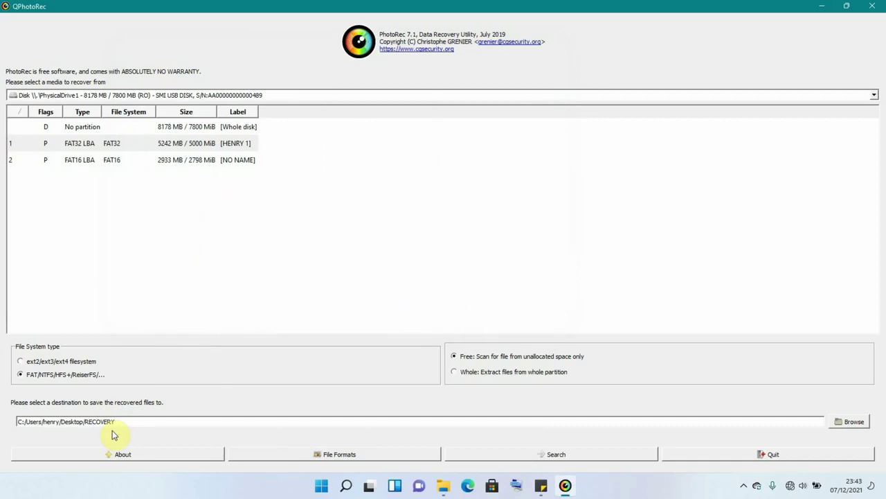
pyautogui.click(329, 457)
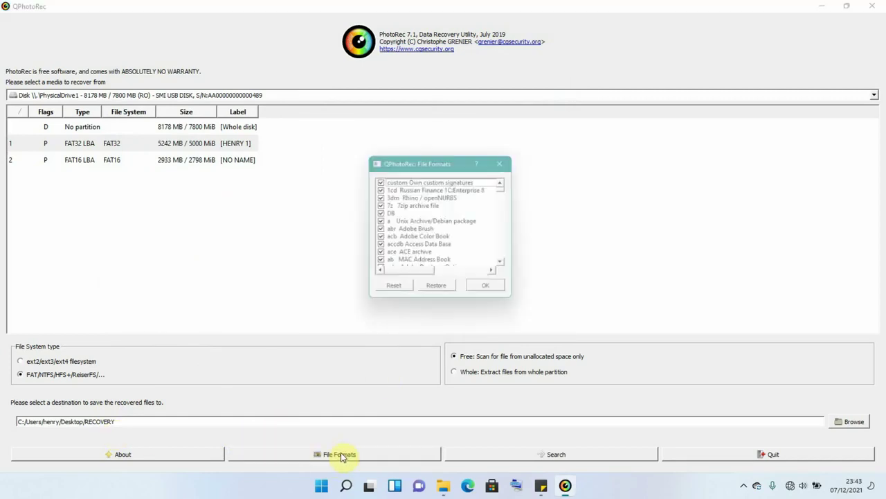
pyautogui.click(419, 161)
pyautogui.moveTo(425, 166); pyautogui.dragTo(392, 151)
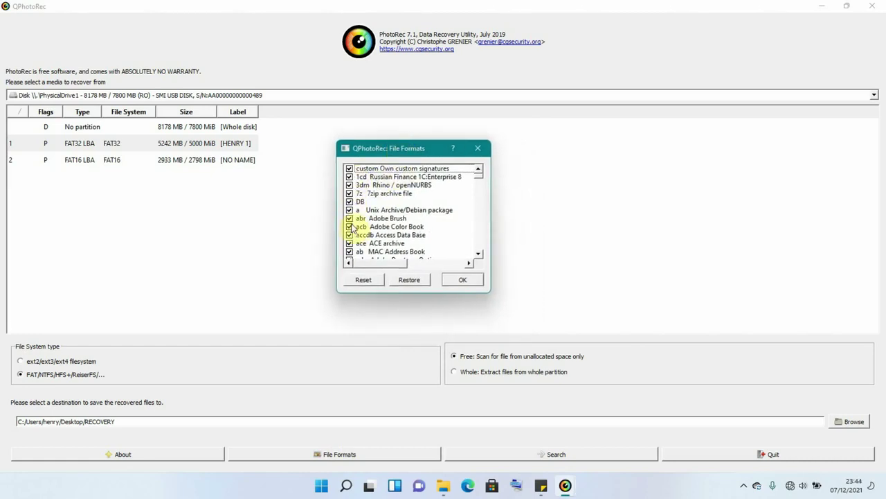
pyautogui.click(363, 279)
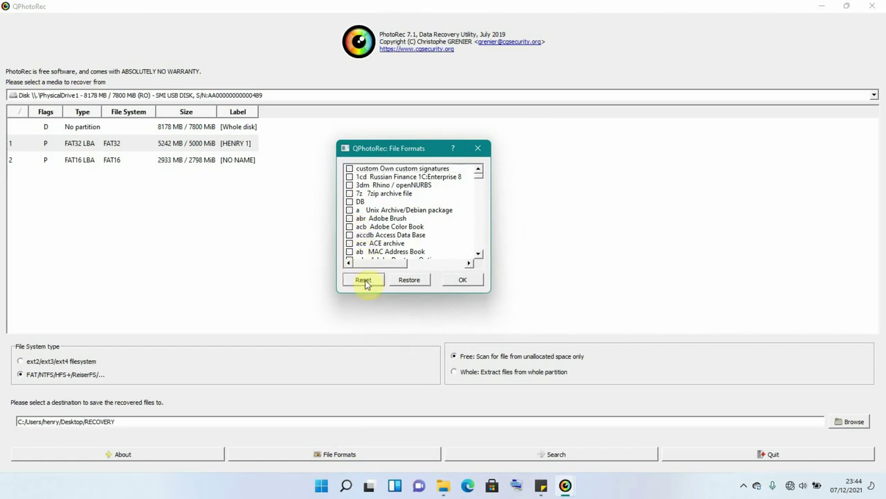
pyautogui.click(350, 201)
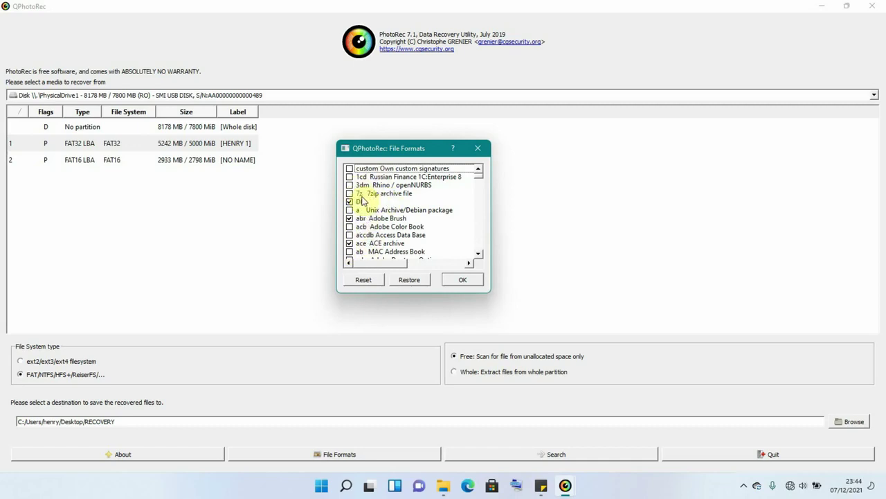
pyautogui.click(410, 281)
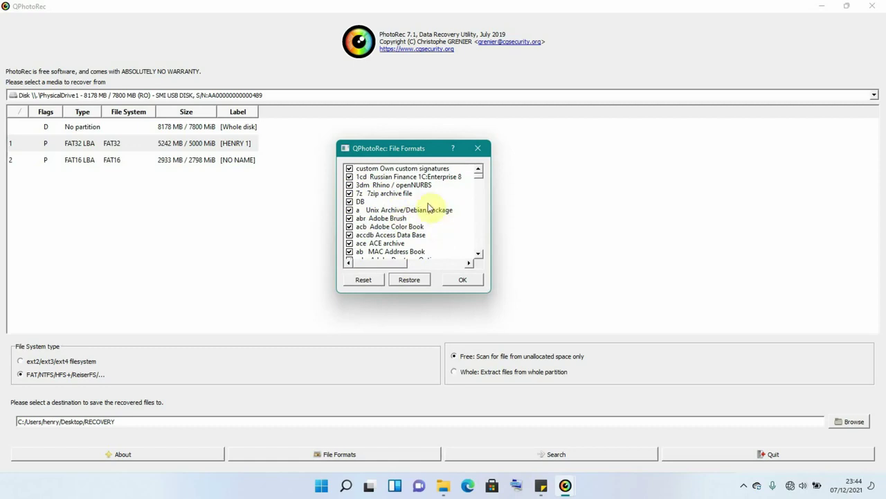
pyautogui.click(460, 281)
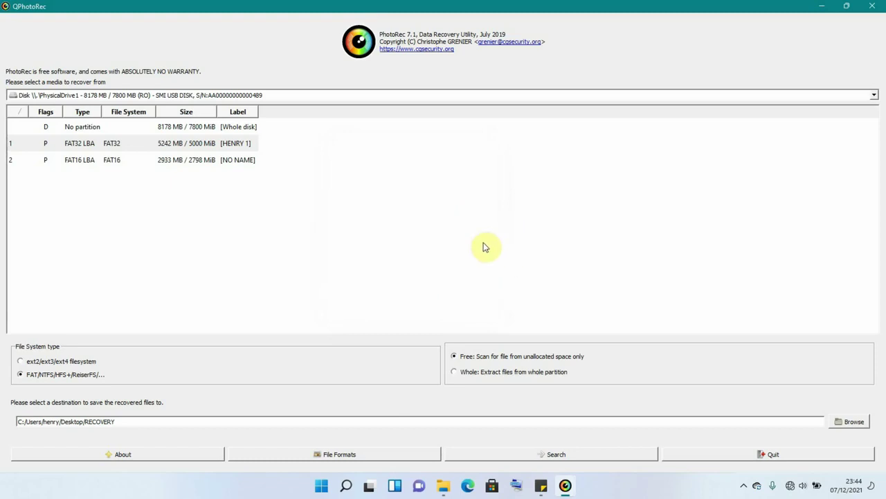
# - Start the Search scan of the USB disk's FAT32 partition
pyautogui.click(559, 455)
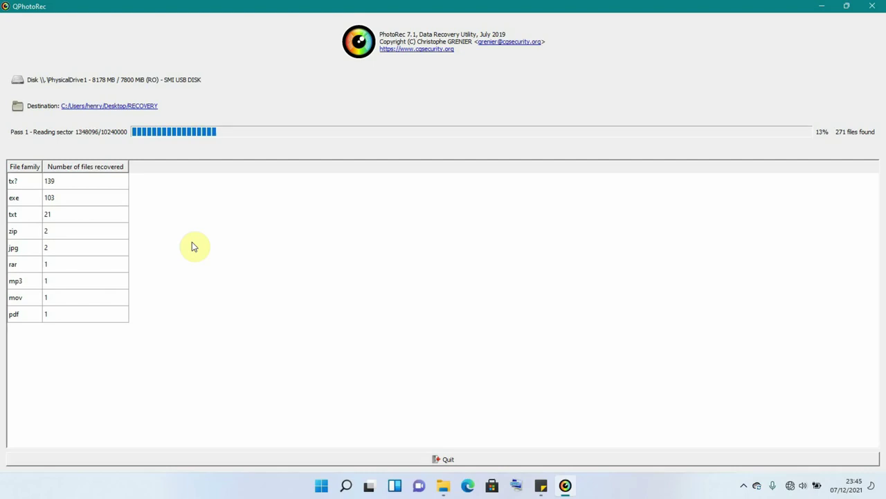
# - Shrink QPhotoRec, move it right, and minimize the testdisk-7.1 Explorer window
pyautogui.click(850, 7)
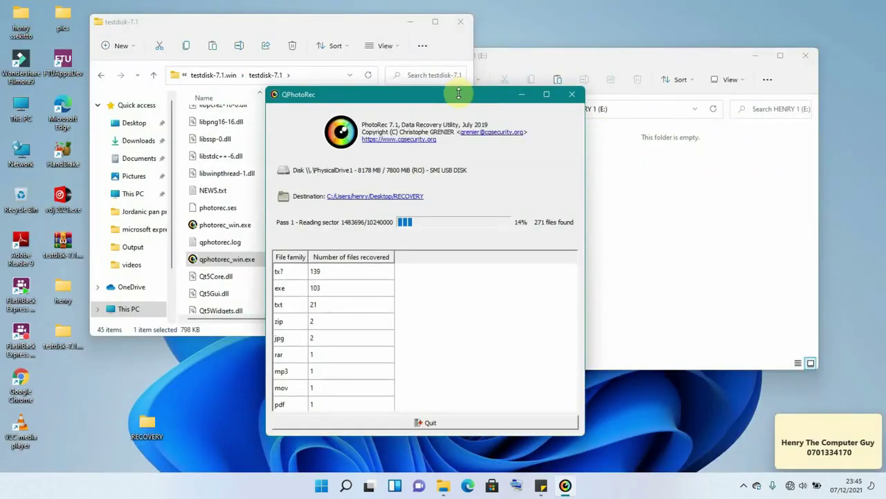
pyautogui.moveTo(458, 94); pyautogui.dragTo(699, 96)
pyautogui.click(410, 21)
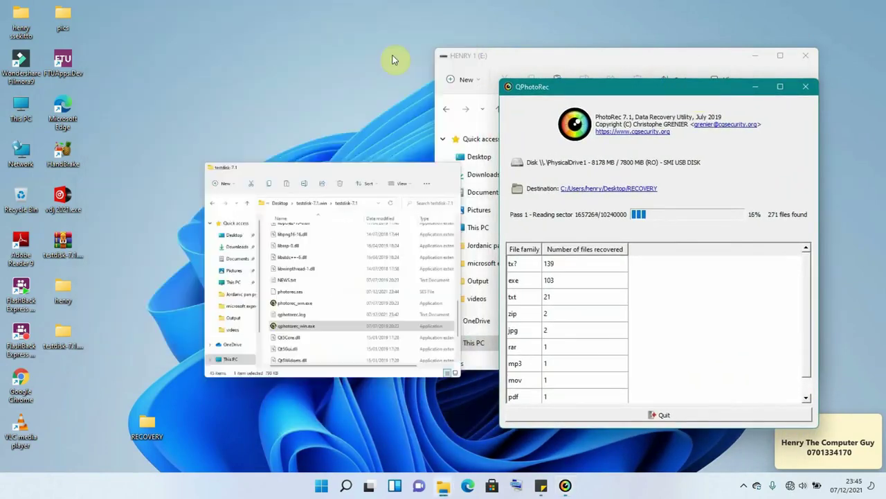
pyautogui.moveTo(148, 427); pyautogui.dragTo(76, 386)
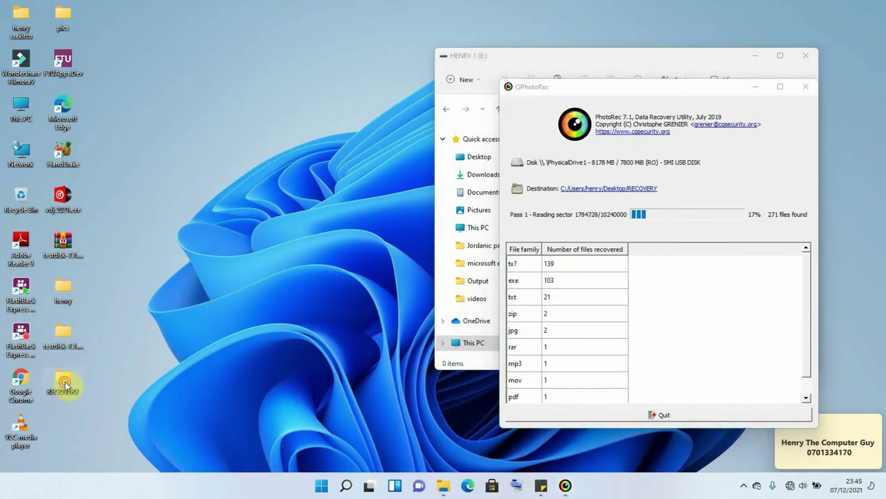
# - Open RECOVERY's recup_dir.1 folder to view the recovered files like f0026680.docx
pyautogui.doubleClick(64, 383)
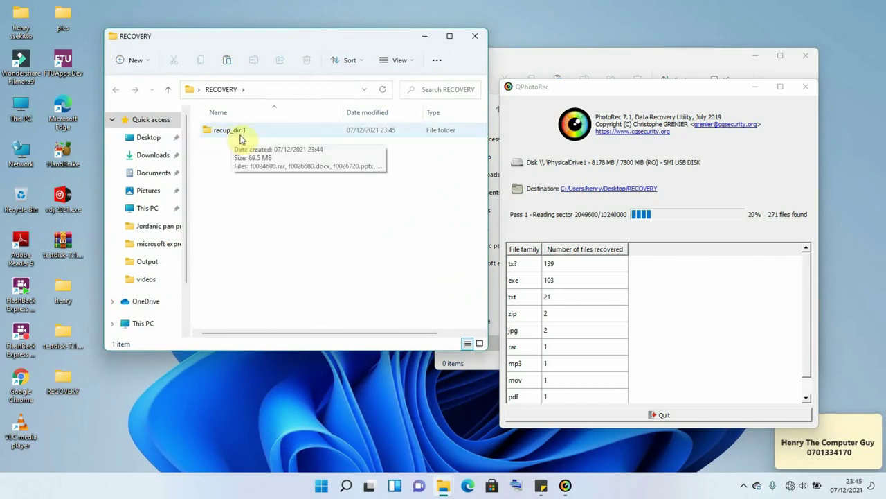
pyautogui.click(244, 137)
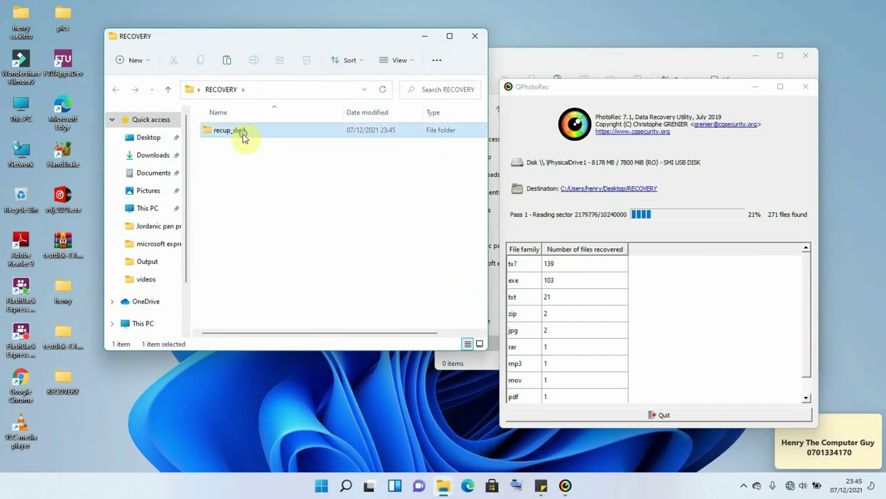
pyautogui.rightClick(243, 135)
pyautogui.click(279, 172)
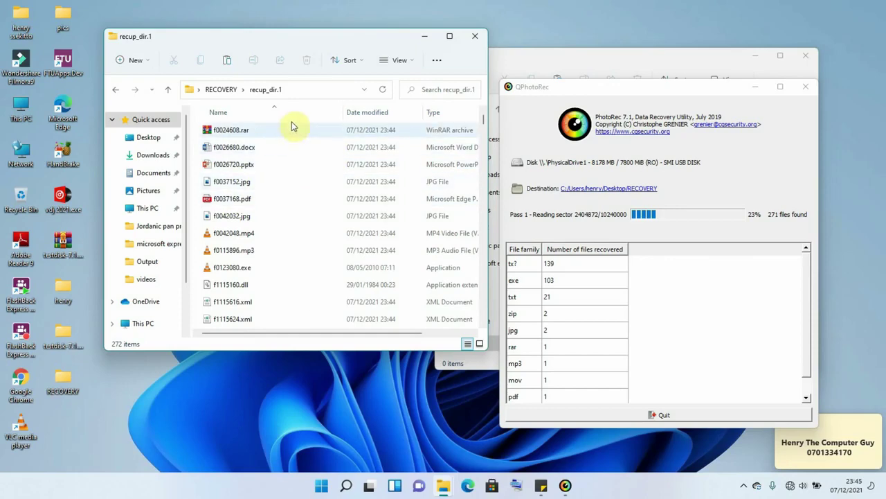
pyautogui.moveTo(271, 40); pyautogui.dragTo(240, 30)
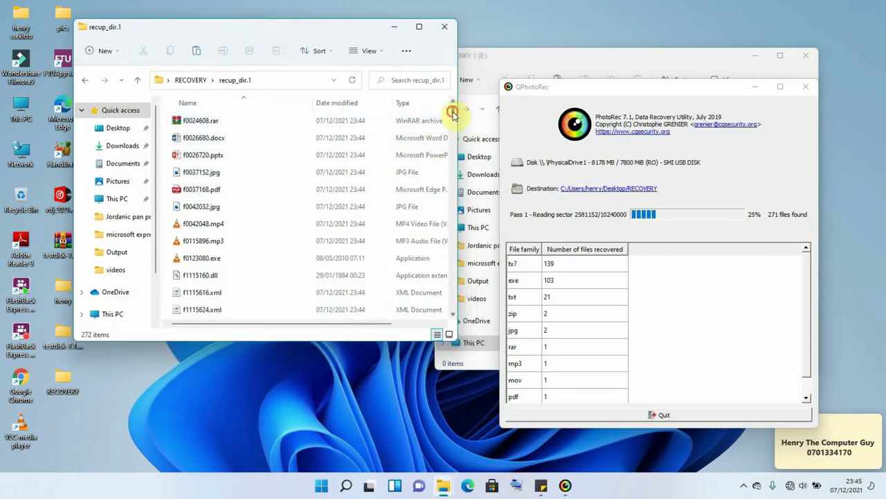
pyautogui.moveTo(453, 115)
pyautogui.mouseDown()
pyautogui.moveTo(455, 145)
pyautogui.moveTo(455, 103)
pyautogui.mouseUp()
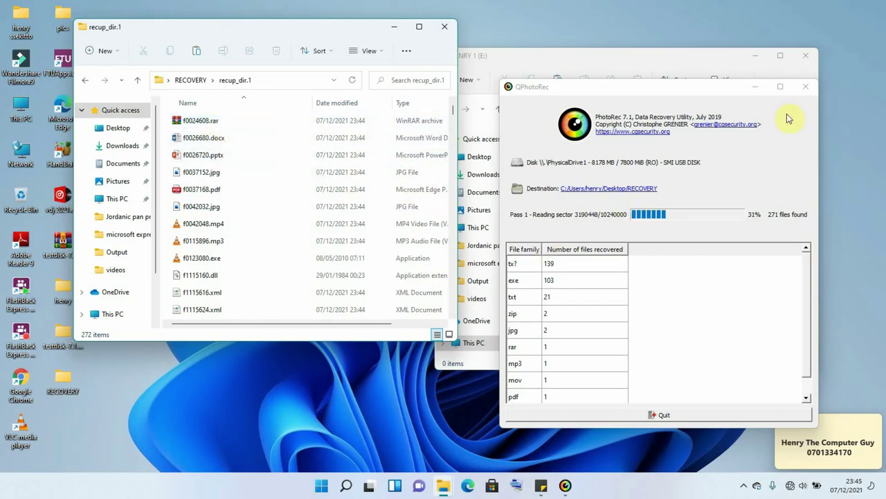
# - Maximize QPhotoRec and watch recovery complete at 100% with 1251 files found
pyautogui.click(780, 87)
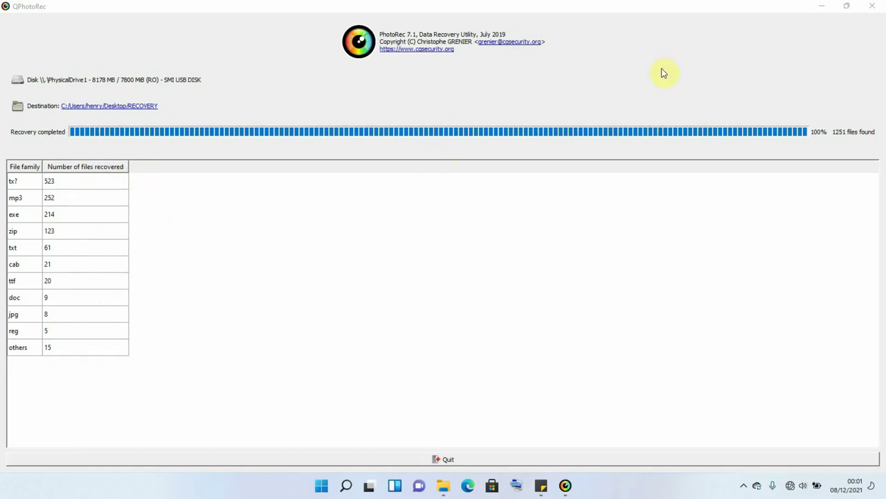
# - Minimize QPhotoRec, open recup_dir.1 inside the desktop RECOVERY folder, and right-click f0037168.pdf
pyautogui.click(848, 8)
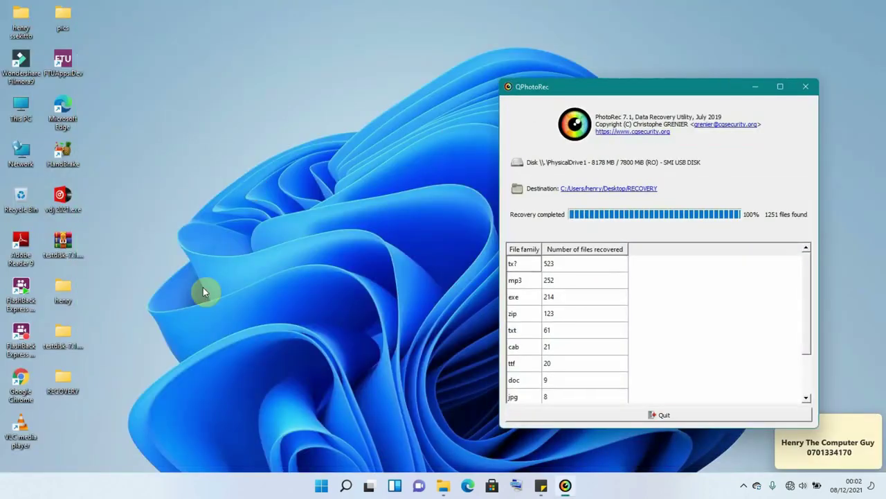
pyautogui.rightClick(63, 377)
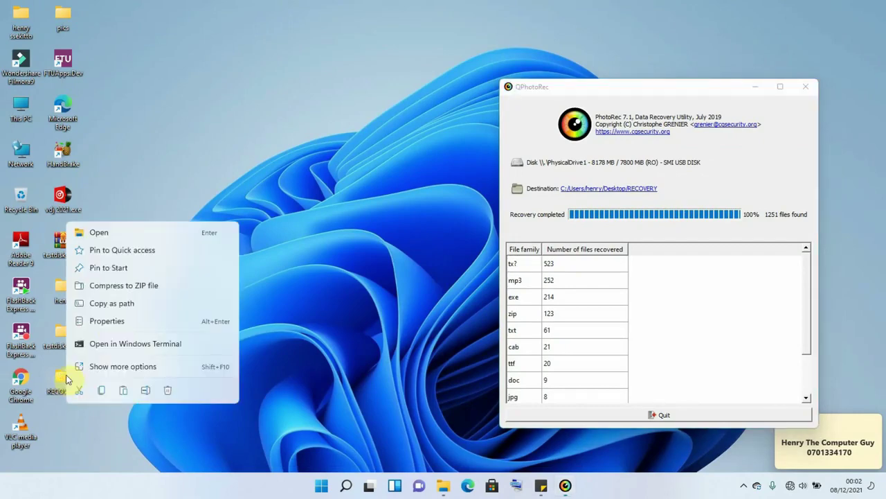
pyautogui.click(112, 232)
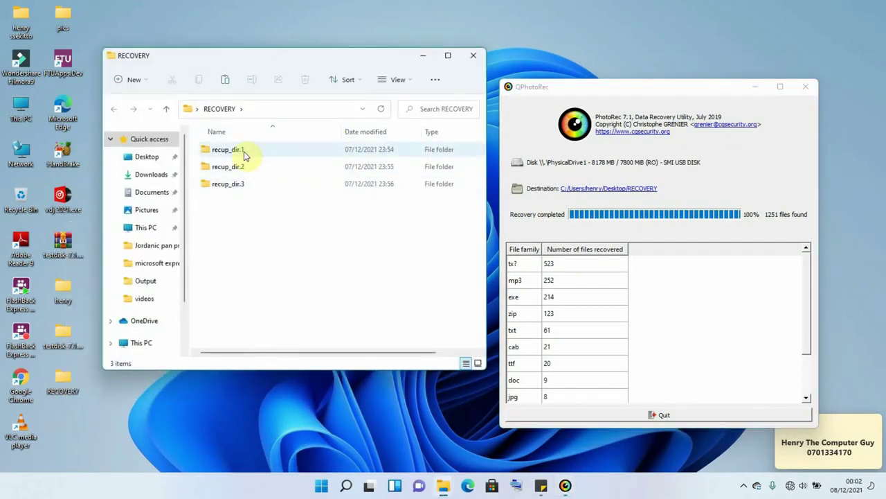
pyautogui.doubleClick(225, 154)
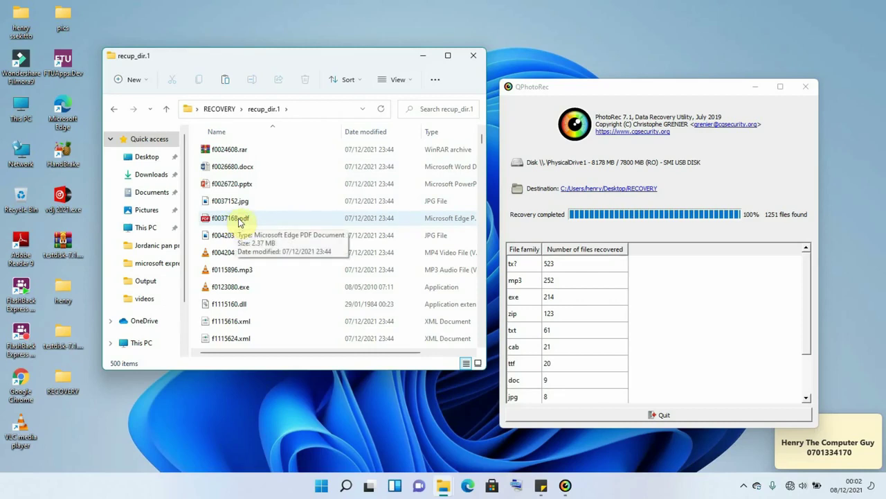
pyautogui.click(238, 220)
pyautogui.rightClick(239, 220)
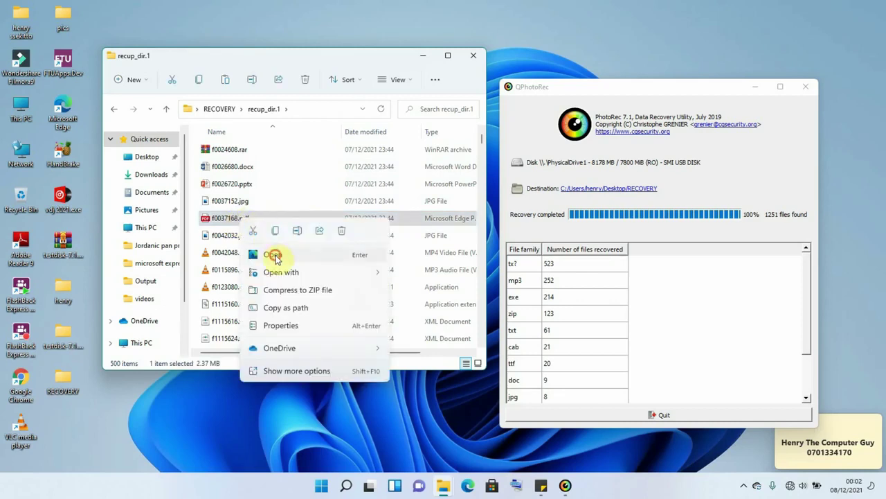
# - Open f0037168.pdf in a maximized Edge window and scroll through the 160-page syllabus
pyautogui.click(273, 256)
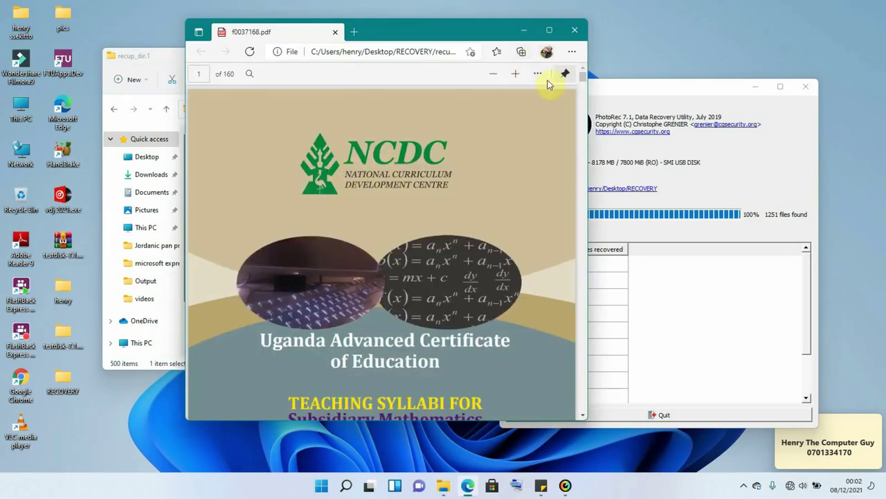
pyautogui.click(548, 30)
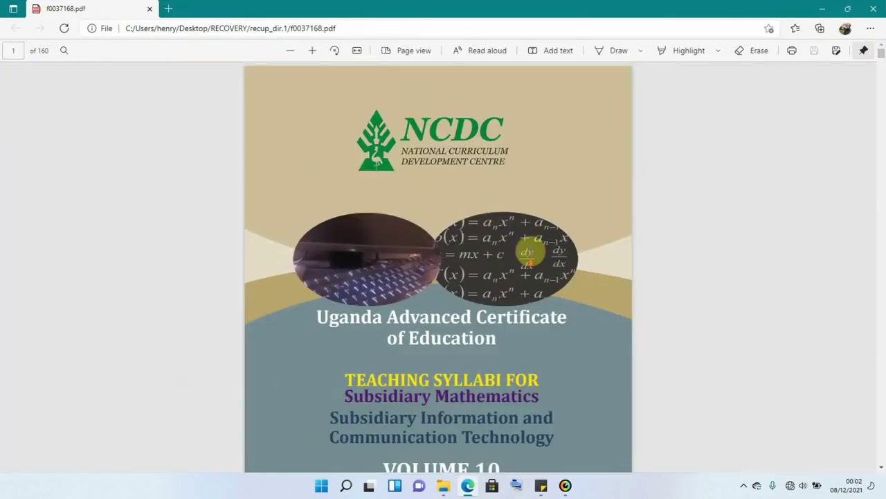
pyautogui.scroll(-2, 532, 250)
pyautogui.scroll(3, 535, 244)
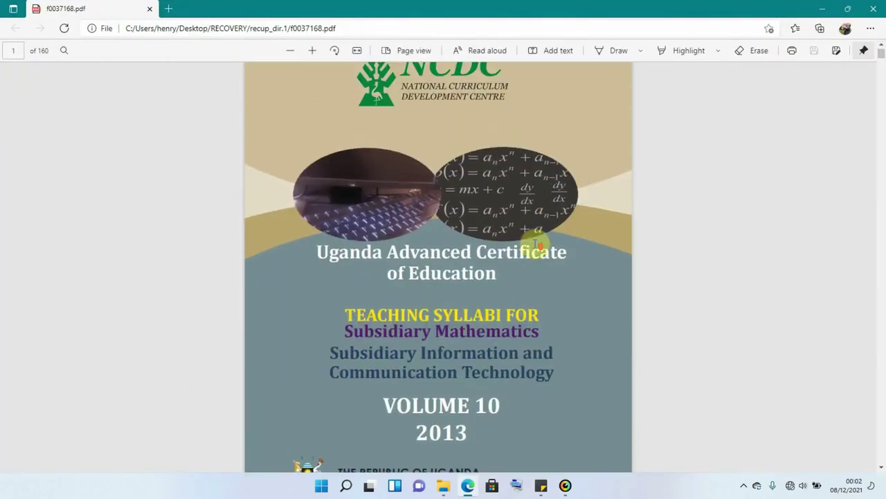
pyautogui.moveTo(882, 59)
pyautogui.mouseDown()
pyautogui.moveTo(883, 72)
pyautogui.moveTo(879, 53)
pyautogui.mouseUp()
pyautogui.scroll(-5, 623, 228)
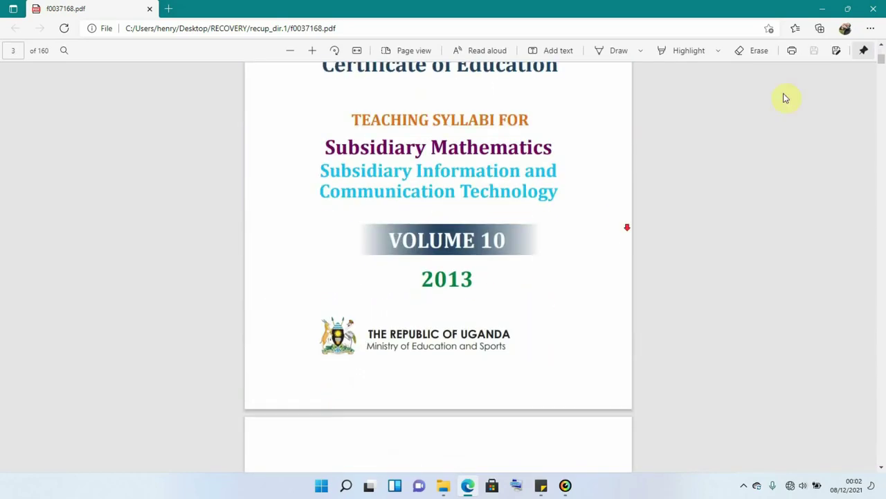
# - Close Edge, play f0042048.mp4 (the Jangu music video) in VLC, then close VLC
pyautogui.click(870, 13)
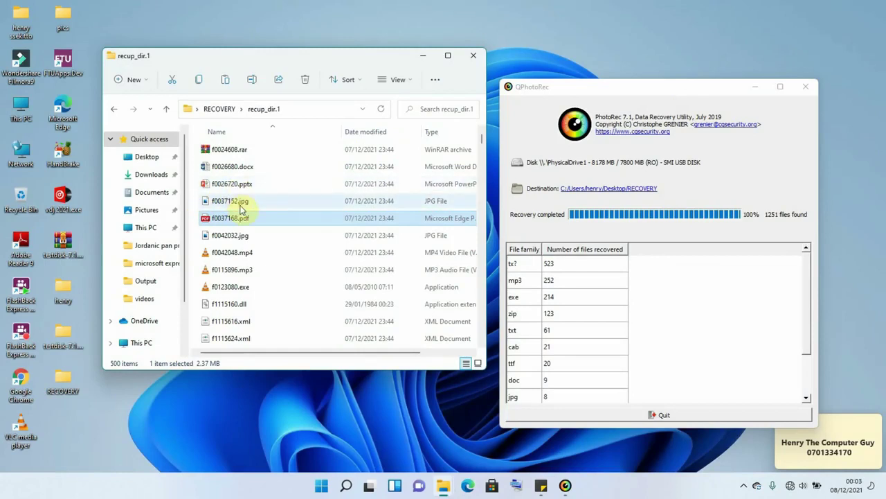
pyautogui.click(242, 258)
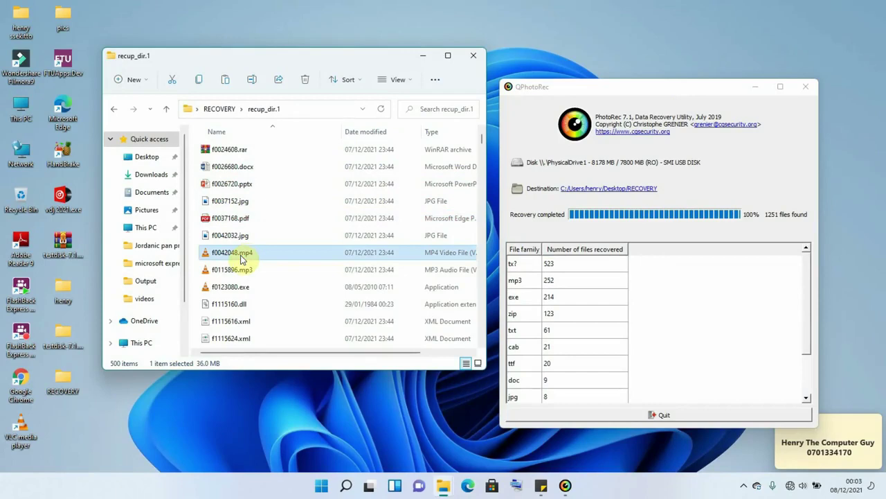
pyautogui.doubleClick(241, 257)
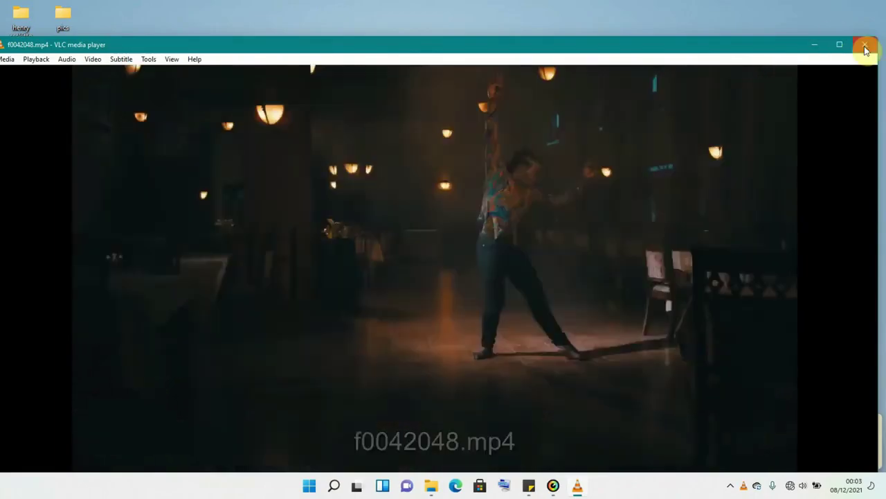
pyautogui.click(865, 44)
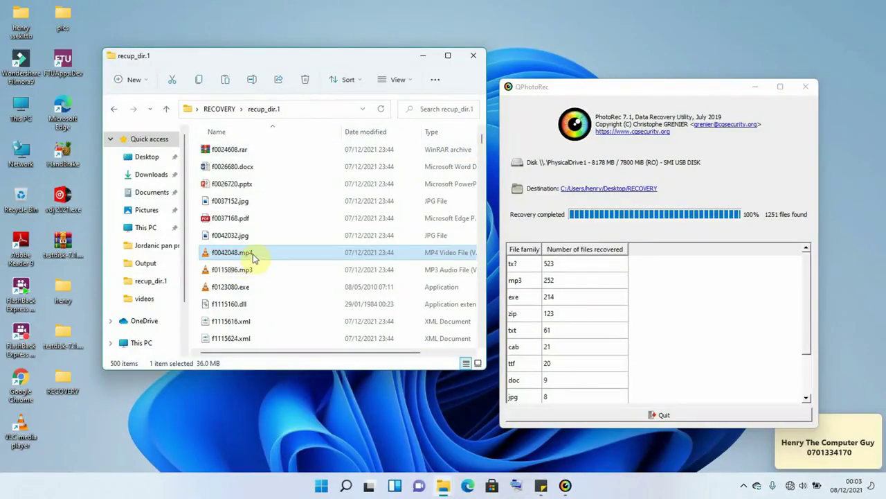
pyautogui.moveTo(260, 258)
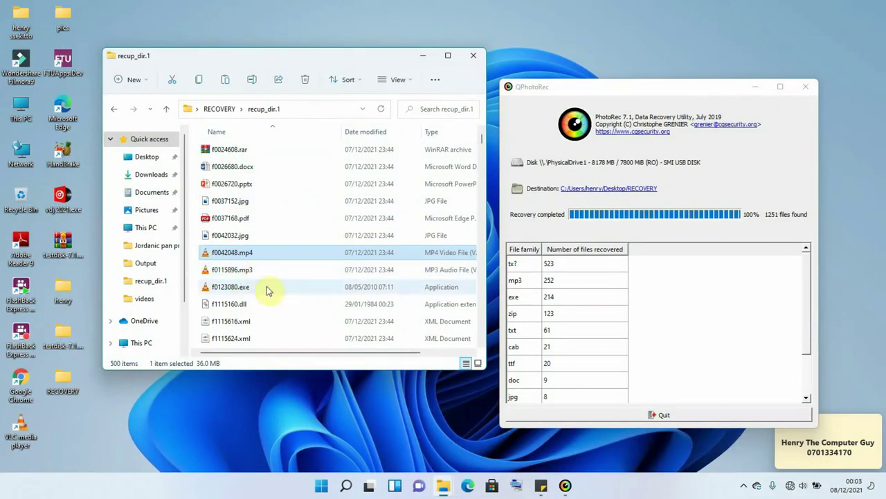
# - Open f0026680.docx in Word and scroll through the Fight Against Corruption notes
pyautogui.click(241, 173)
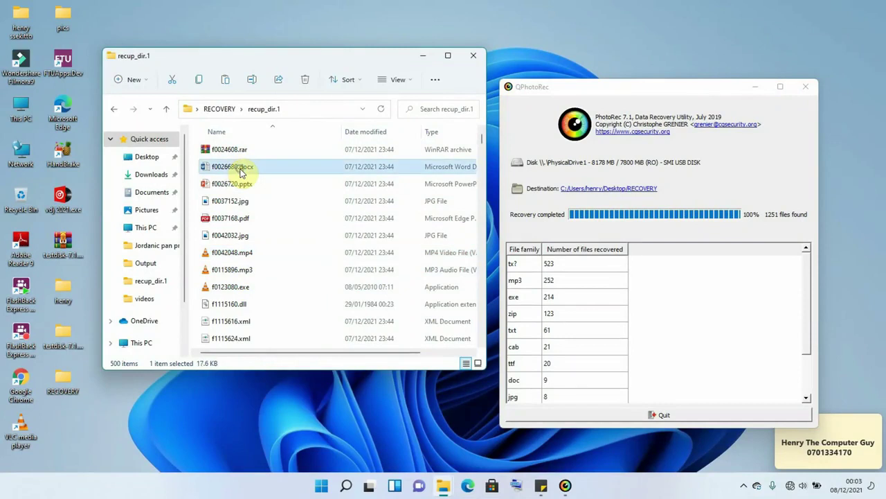
pyautogui.rightClick(241, 172)
pyautogui.click(275, 205)
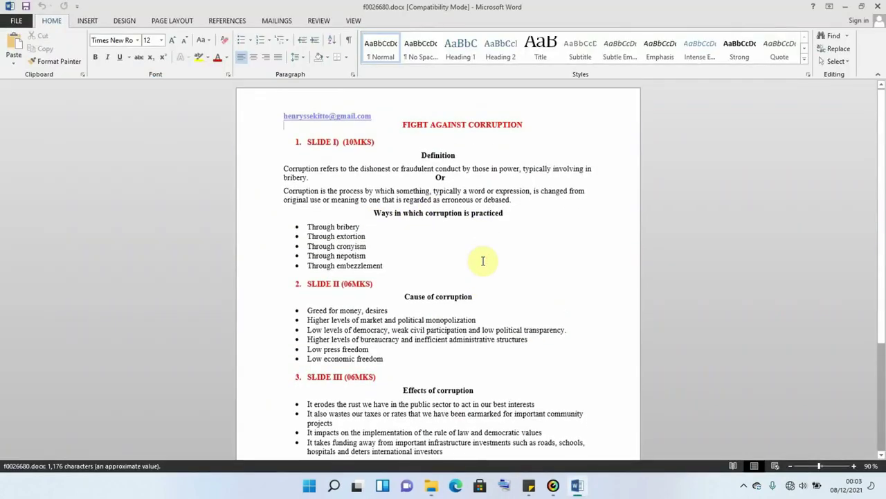
pyautogui.scroll(-3, 484, 257)
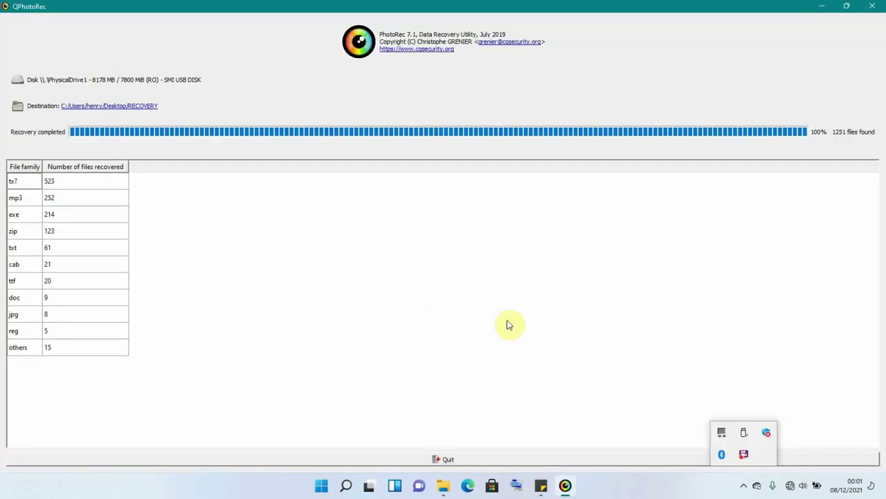
pyautogui.click(745, 486)
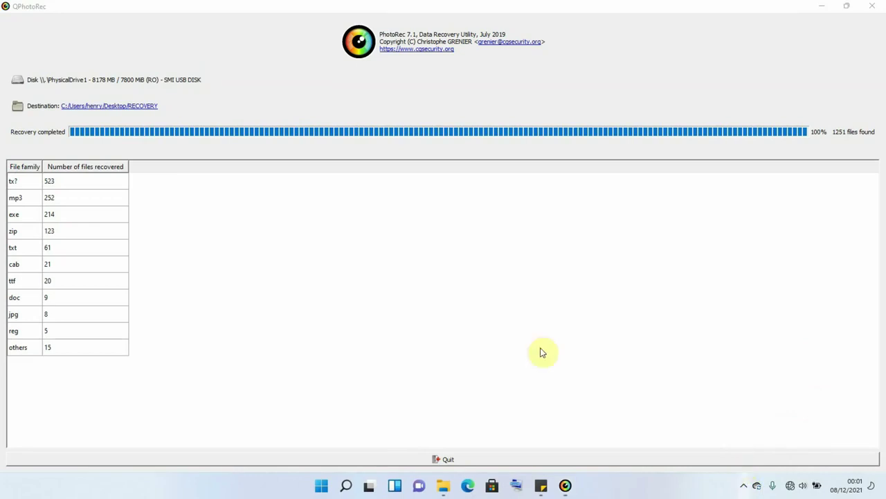